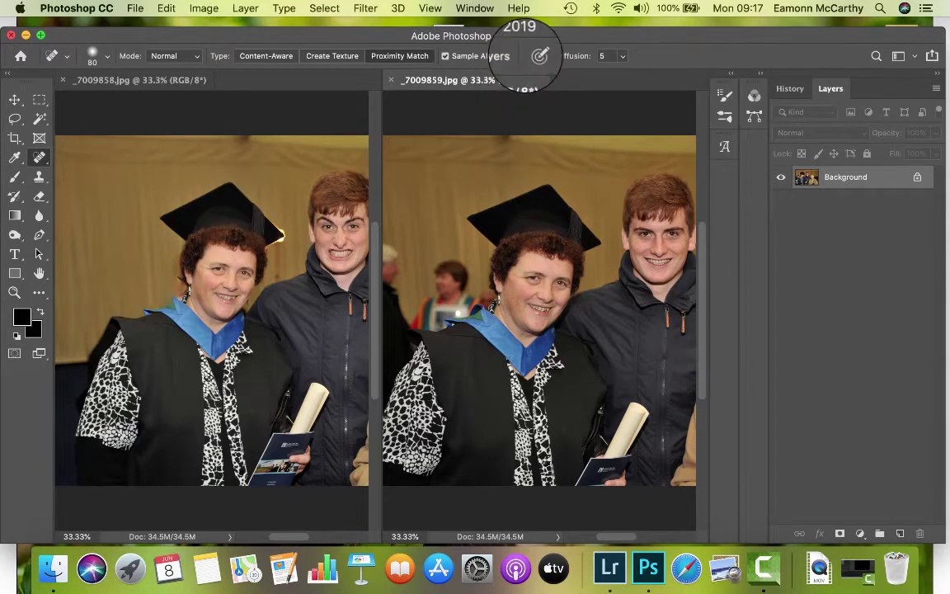
mouse_move(544, 34)
left_mouse_down()
mouse_move(564, 26)
mouse_move(545, 25)
left_mouse_up()
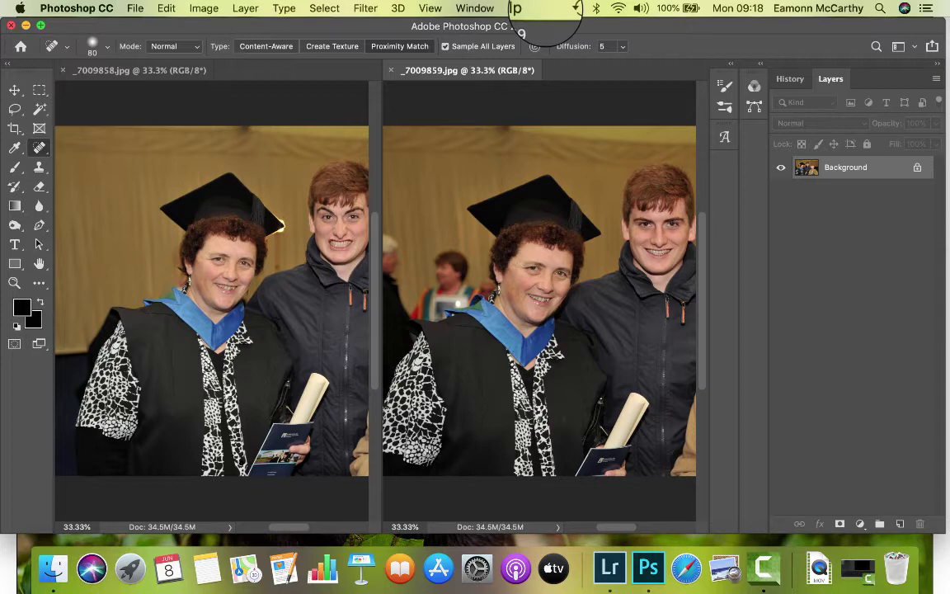
mouse_move(472, 208)
left_mouse_down()
mouse_move(508, 212)
mouse_move(507, 234)
left_mouse_up()
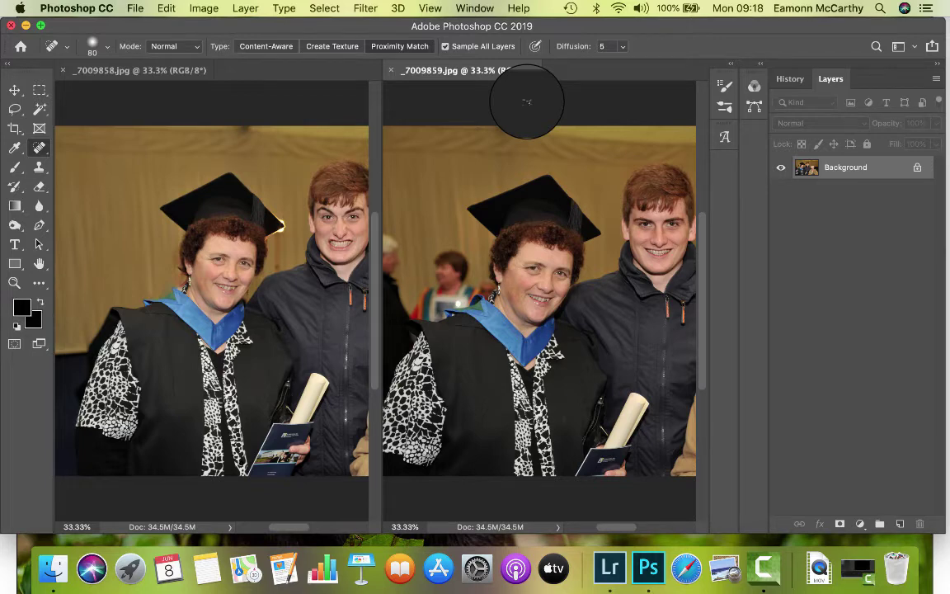
left_click(558, 196)
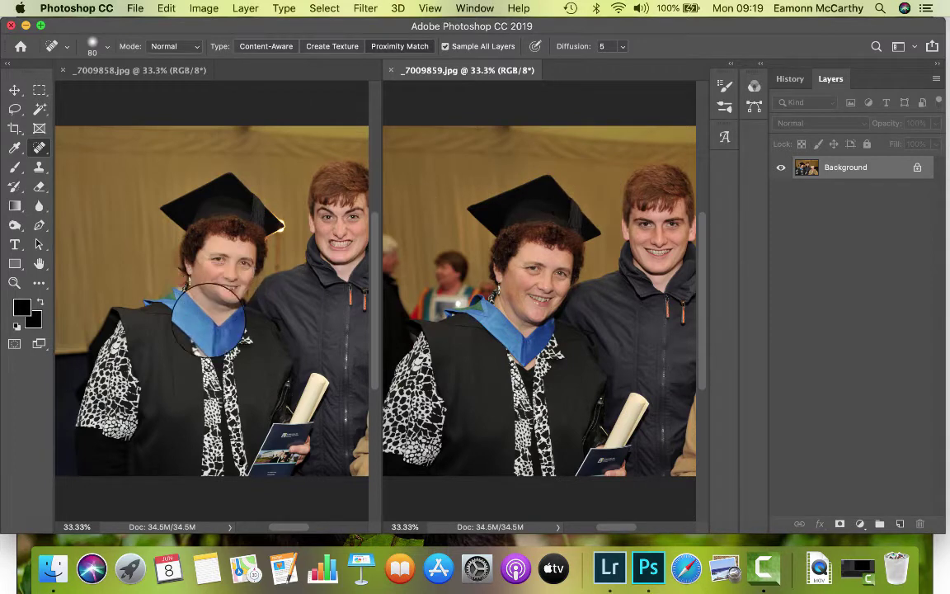
key("super+z")
key("super+z")
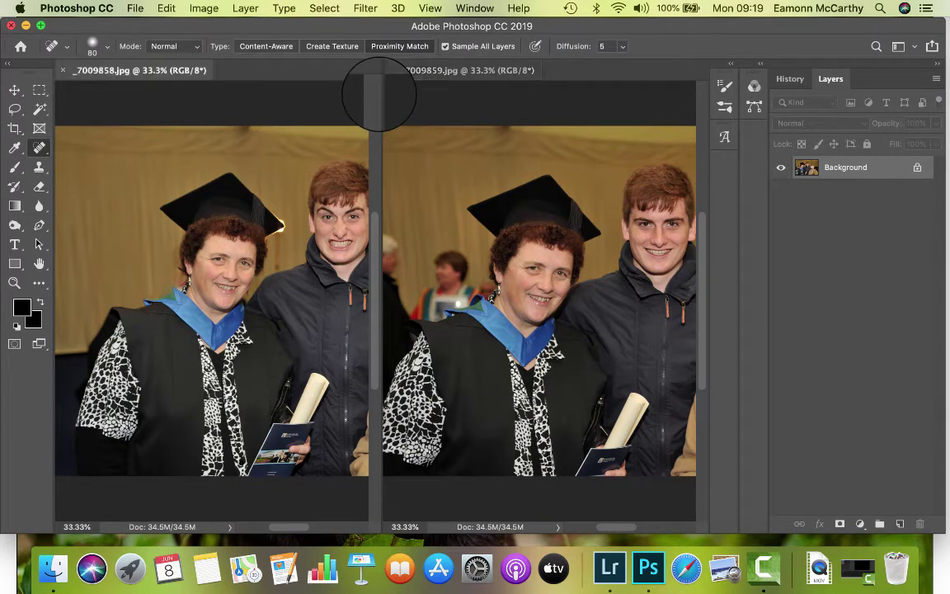
scroll(378, 94, "up", 5)
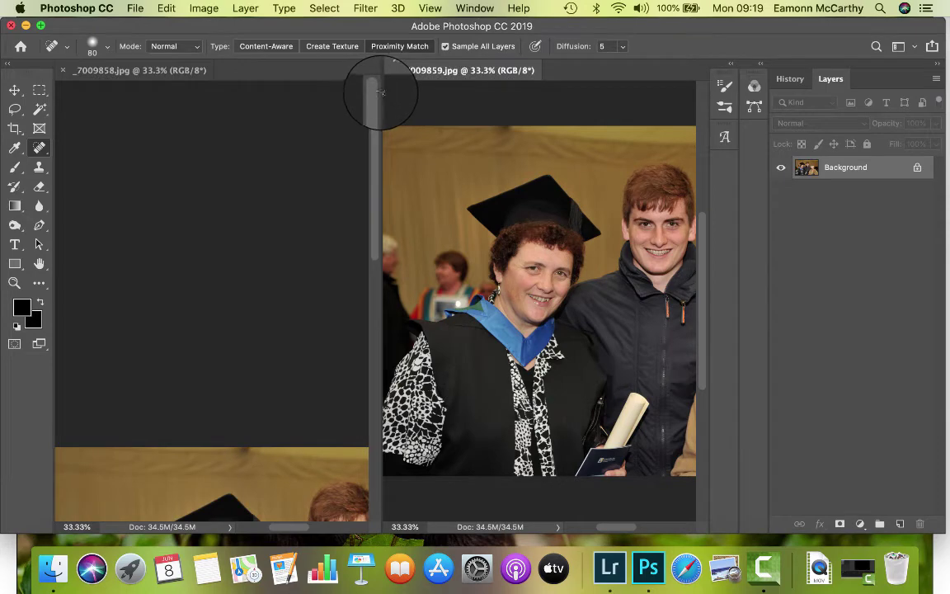
- Consolidate the two side-by-side photo documents into tabs
left_click(476, 8)
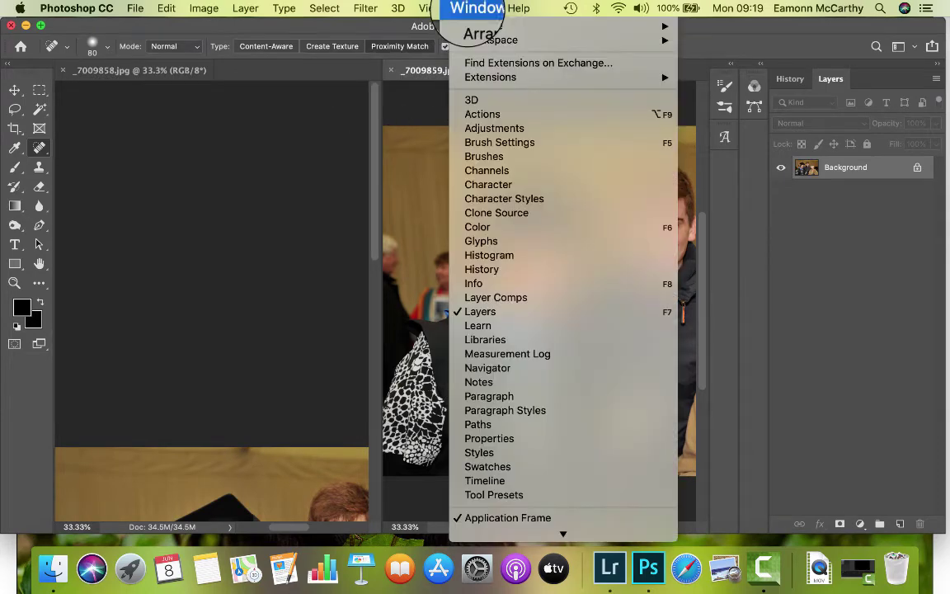
mouse_move(487, 26)
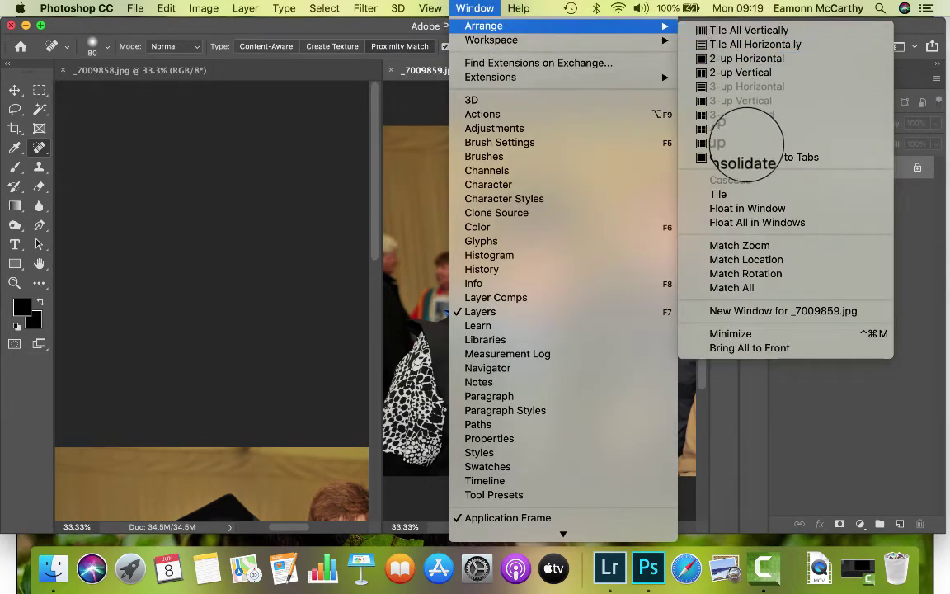
left_click(727, 156)
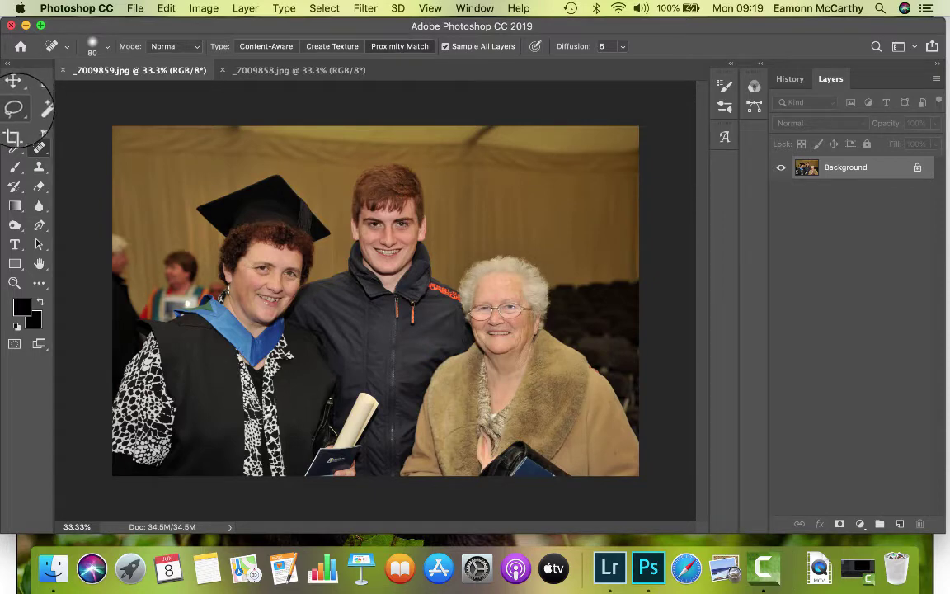
- Lasso loosely around the smiling young man's head and collar in _7009859.jpg and copy the selection to a new layer
left_click(14, 108)
mouse_move(369, 151)
left_mouse_down()
mouse_move(343, 163)
mouse_move(337, 188)
mouse_move(336, 290)
mouse_move(372, 330)
mouse_move(402, 336)
mouse_move(432, 324)
mouse_move(455, 281)
mouse_move(462, 206)
mouse_move(439, 161)
mouse_move(413, 146)
mouse_move(361, 163)
left_mouse_up()
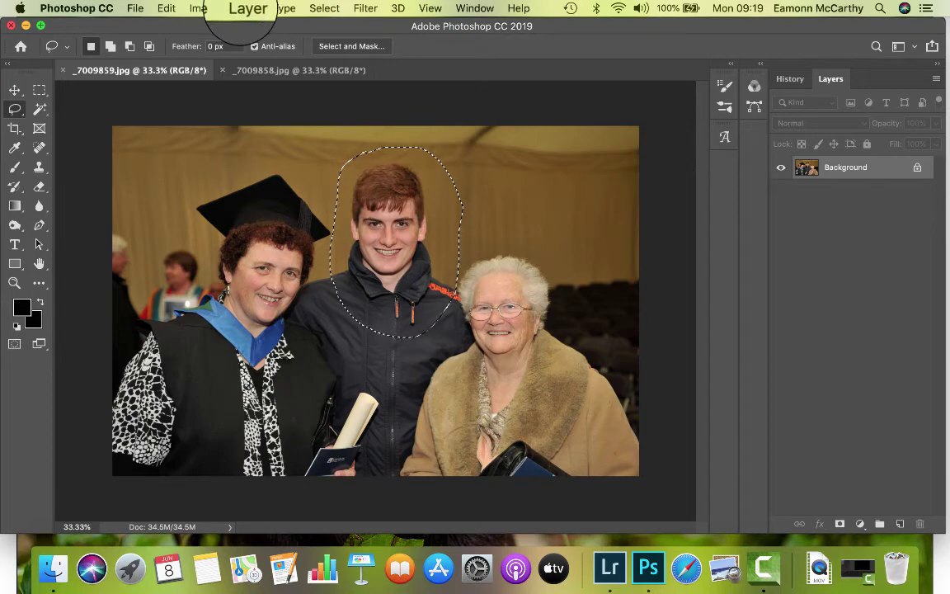
left_click(248, 8)
mouse_move(256, 26)
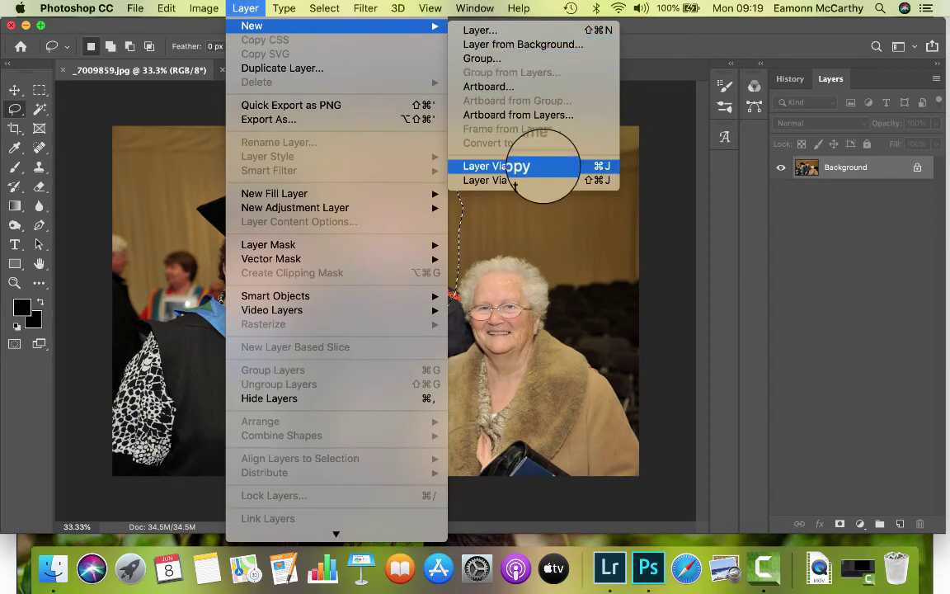
left_click(494, 166)
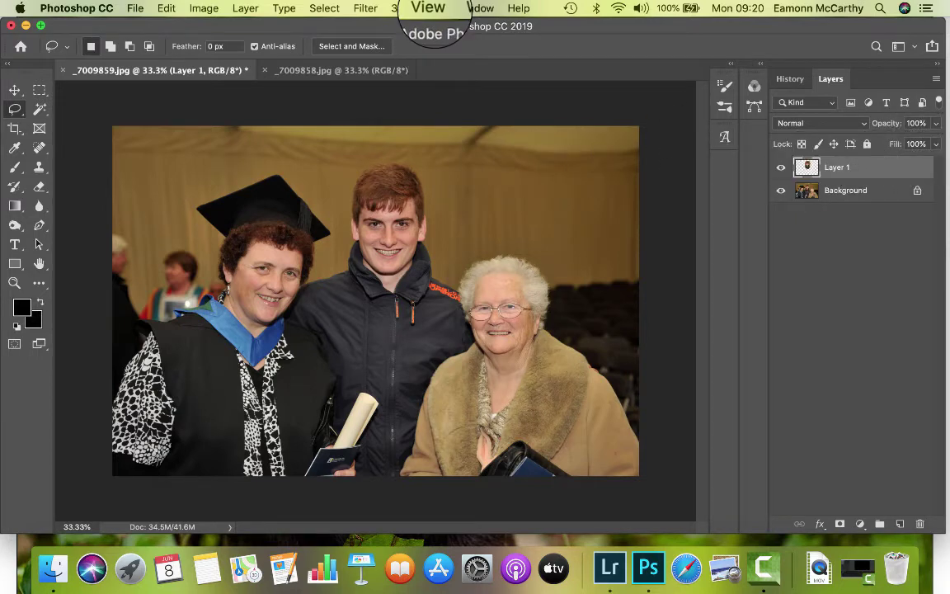
- Tile both documents vertically and copy the head layer from _7009859.jpg into _7009858.jpg with the Move tool
left_click(475, 9)
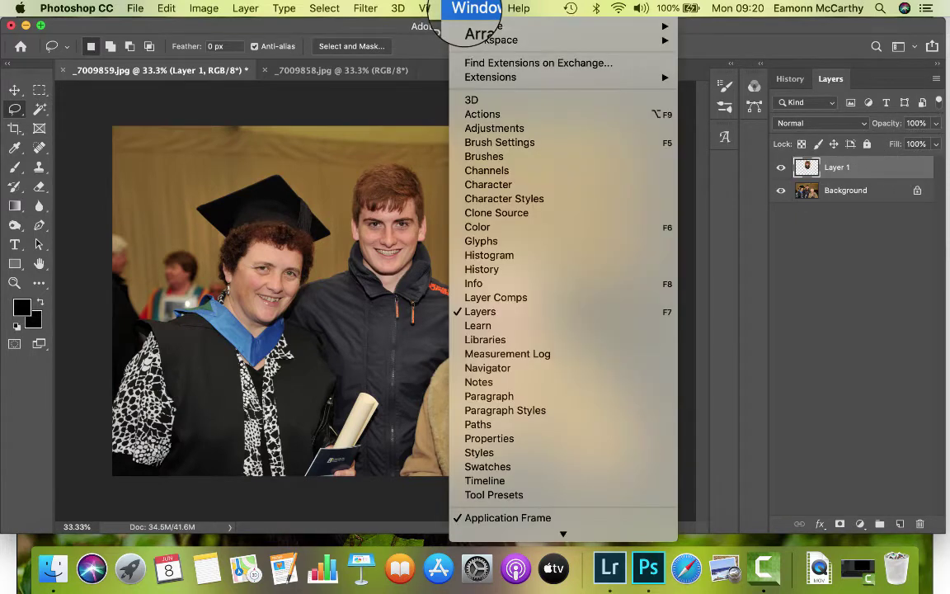
mouse_move(487, 26)
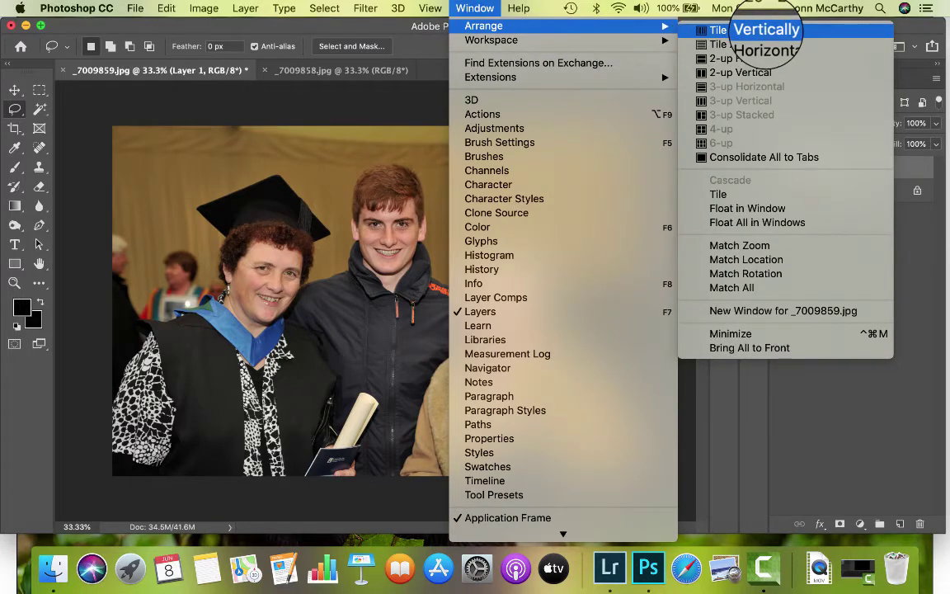
left_click(752, 30)
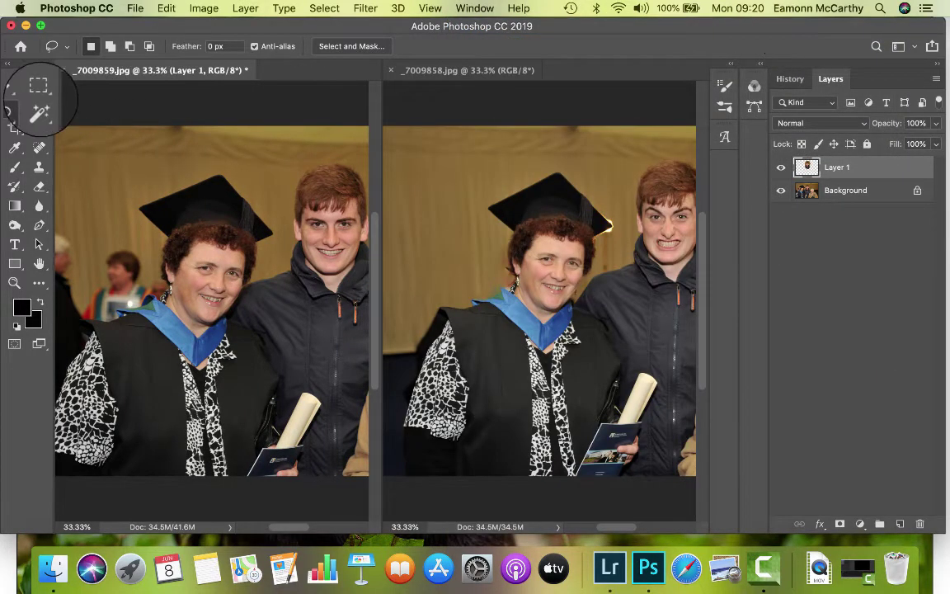
left_click(14, 89)
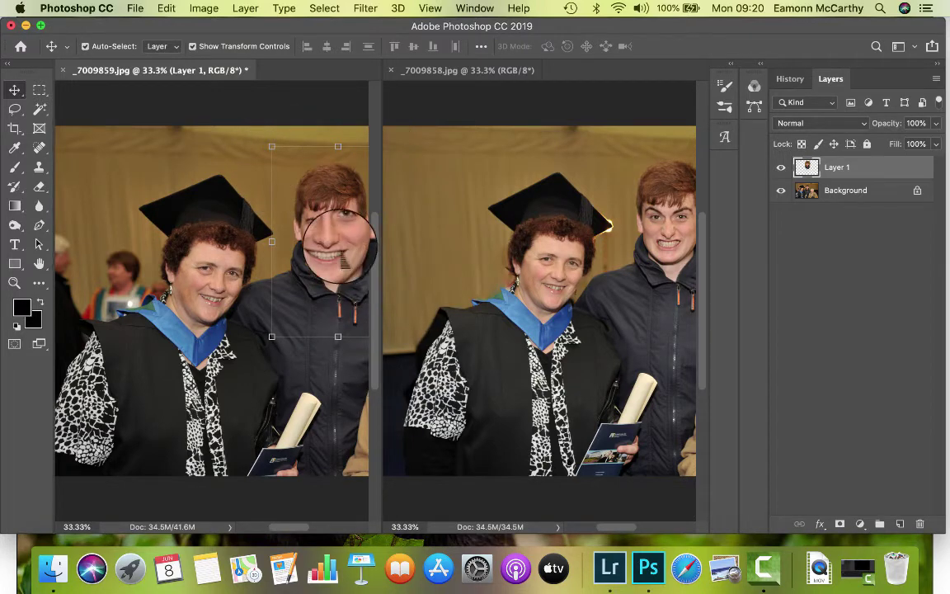
left_click_drag(330, 222, 327, 201)
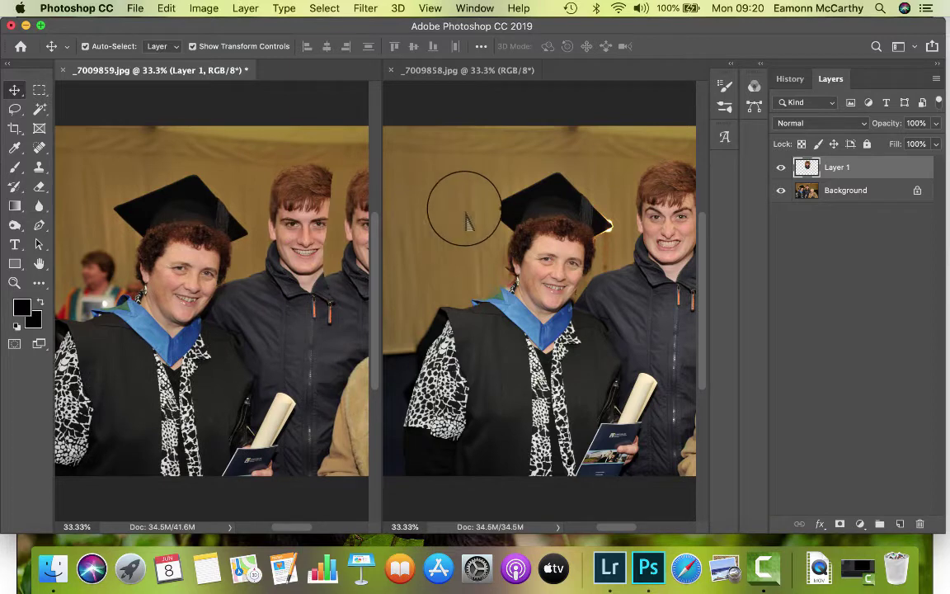
left_click_drag(564, 210, 565, 216)
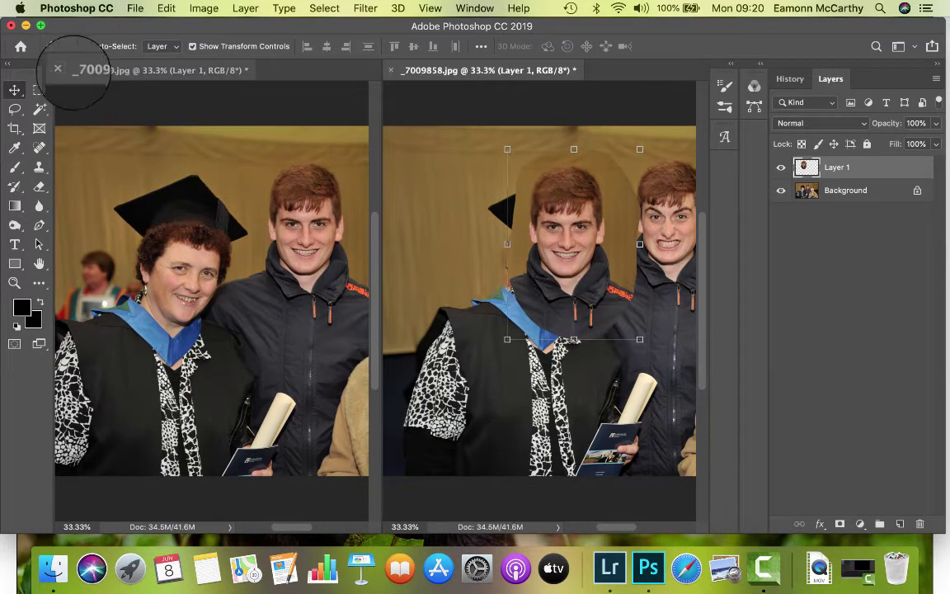
- Close _7009859.jpg without saving its changes
left_click(66, 71)
left_click(63, 70)
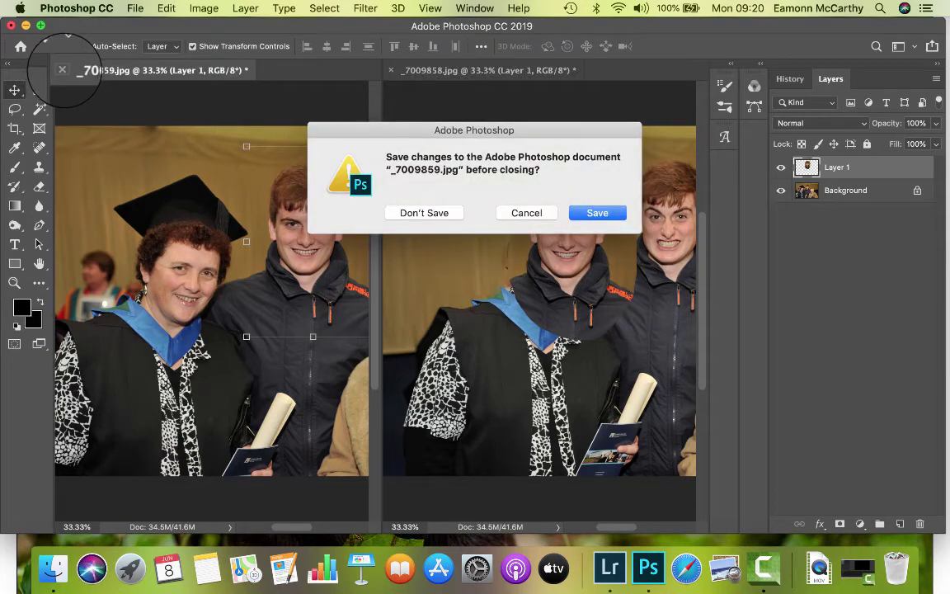
left_click(410, 212)
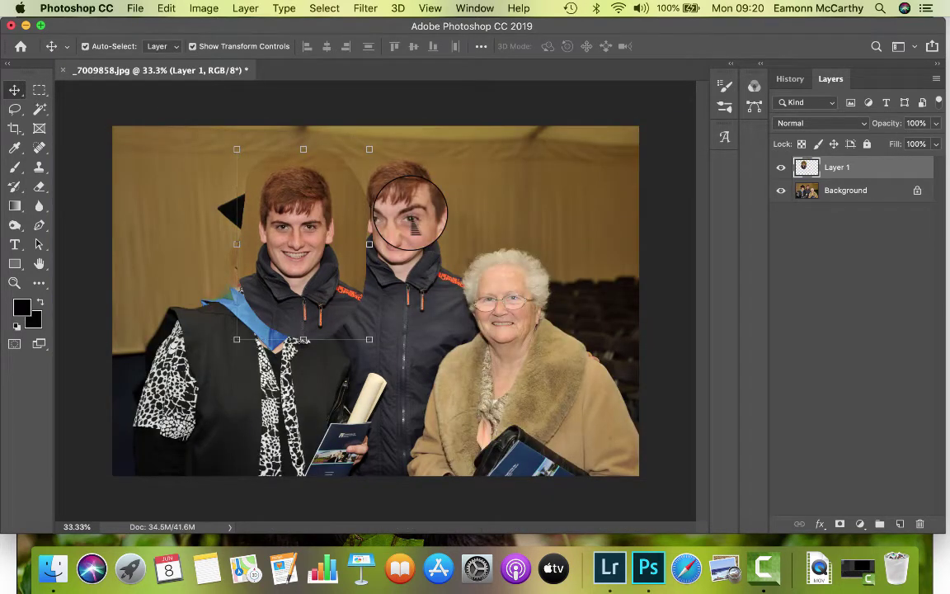
- Move the copied smiling head over the grimacing young man's head and lower the layer's opacity to 51%
left_click_drag(272, 198, 404, 217)
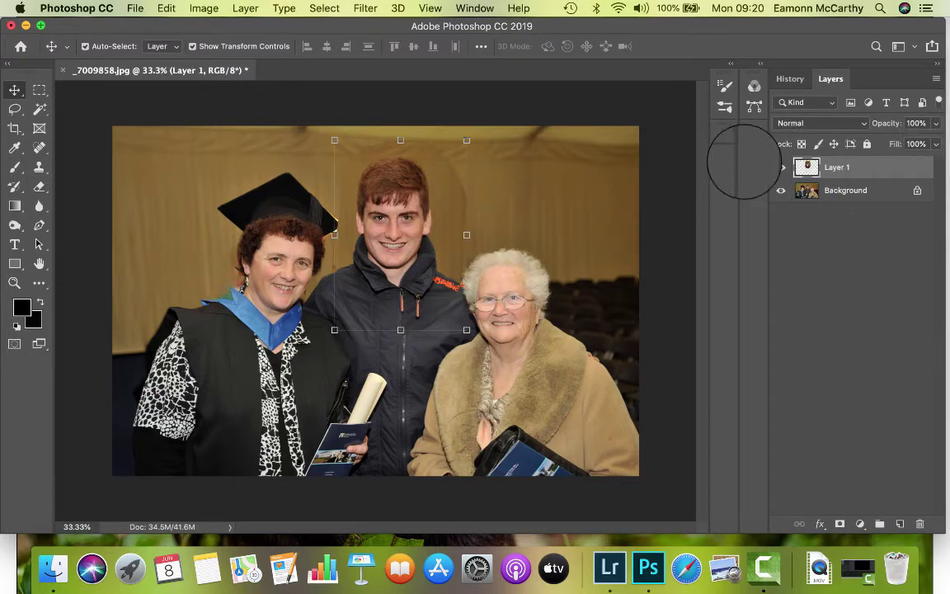
left_click(935, 123)
left_click_drag(928, 142, 901, 141)
- Scale the semi-transparent head layer to 98.16% and align its facial features with the face beneath
mouse_move(434, 234)
left_mouse_down()
mouse_move(432, 222)
mouse_move(405, 236)
mouse_move(446, 244)
left_mouse_up()
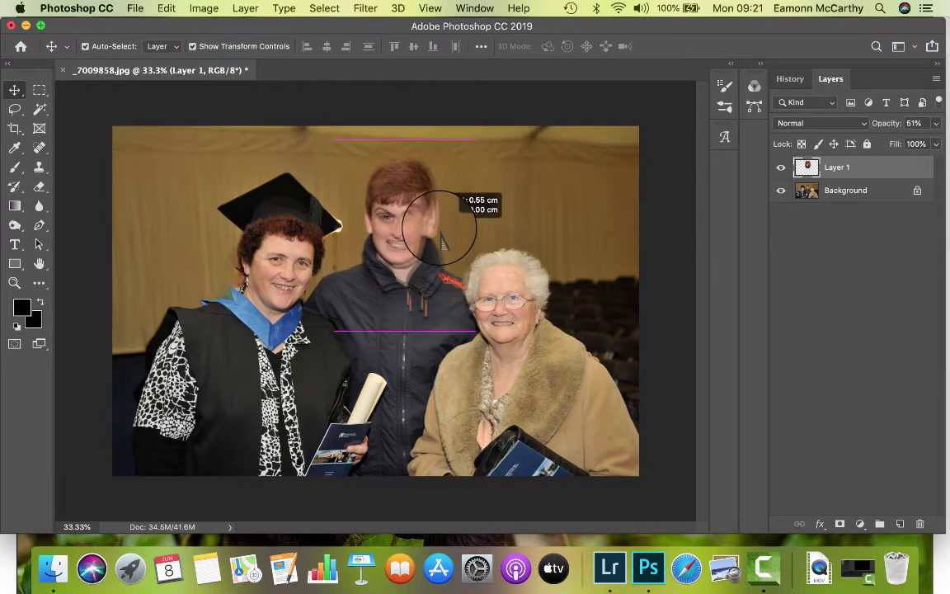
mouse_move(439, 227)
left_mouse_down()
mouse_move(396, 214)
mouse_move(479, 144)
mouse_move(462, 145)
mouse_move(470, 144)
left_mouse_up()
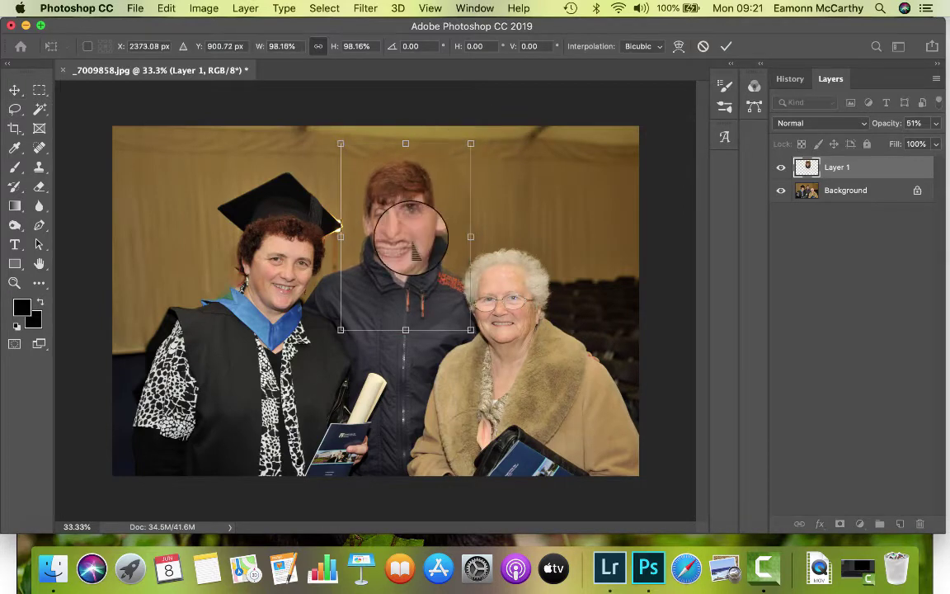
left_click_drag(415, 246, 414, 241)
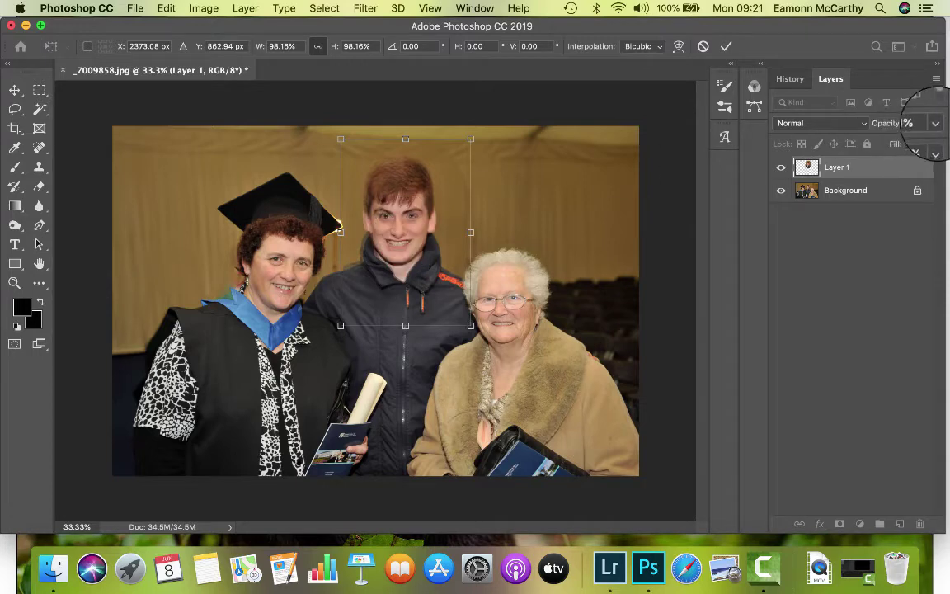
- Restore the head layer's opacity to 100%, apply the transform and add a layer mask to Layer 1
left_click_drag(903, 142, 929, 140)
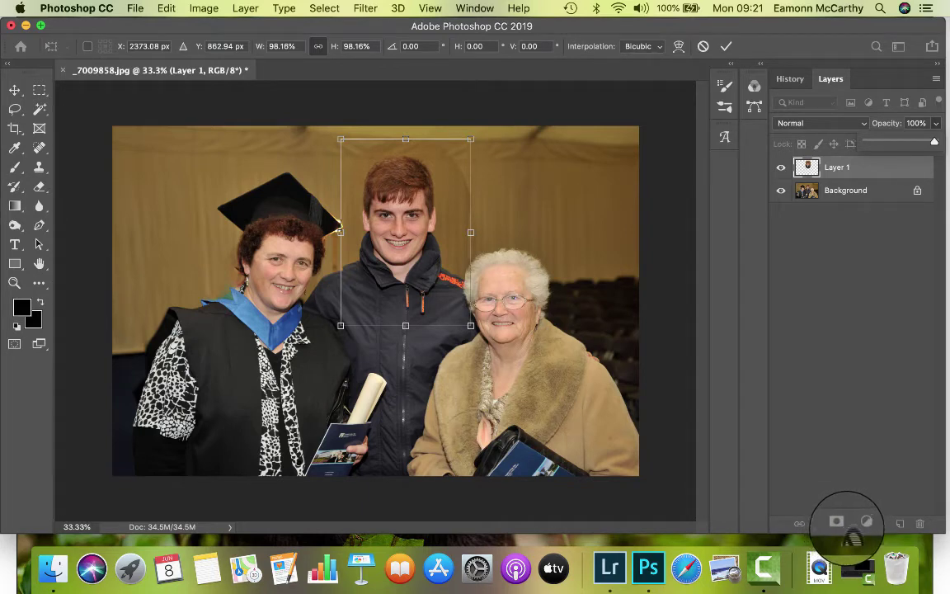
left_click(813, 165)
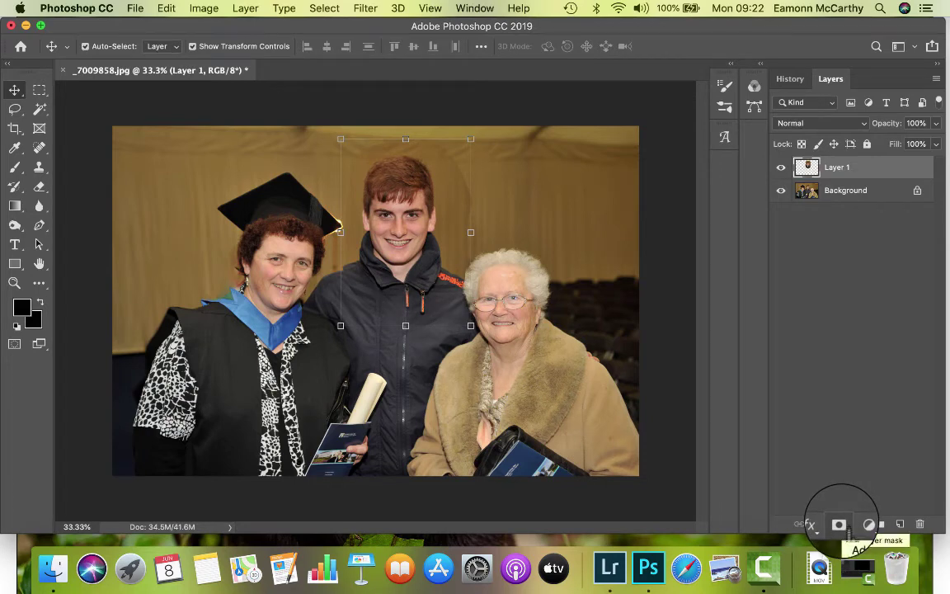
left_click(839, 524)
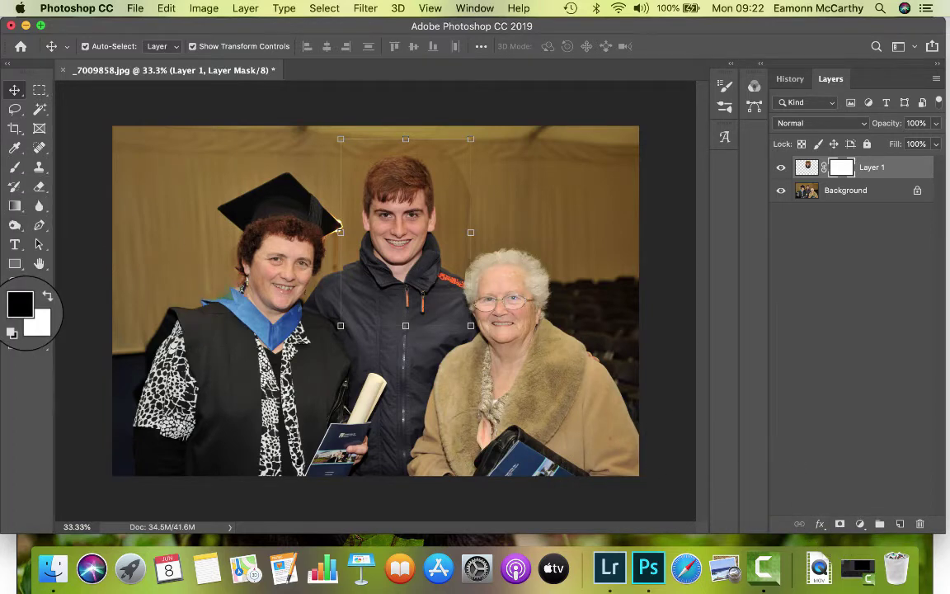
- Paint black on Layer 1's mask with a 250 px brush around the head to blend the copied background edges
left_click(23, 306)
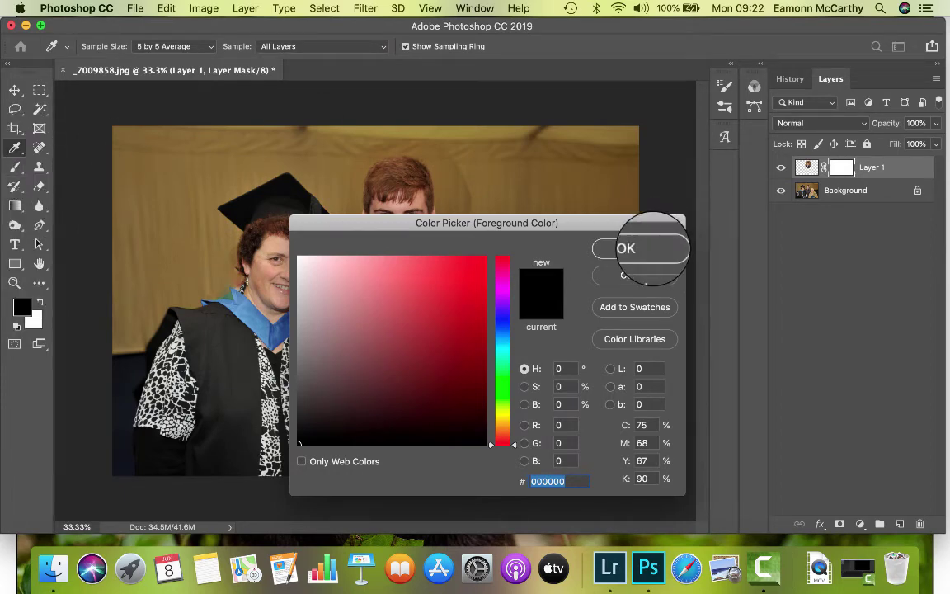
left_click(647, 248)
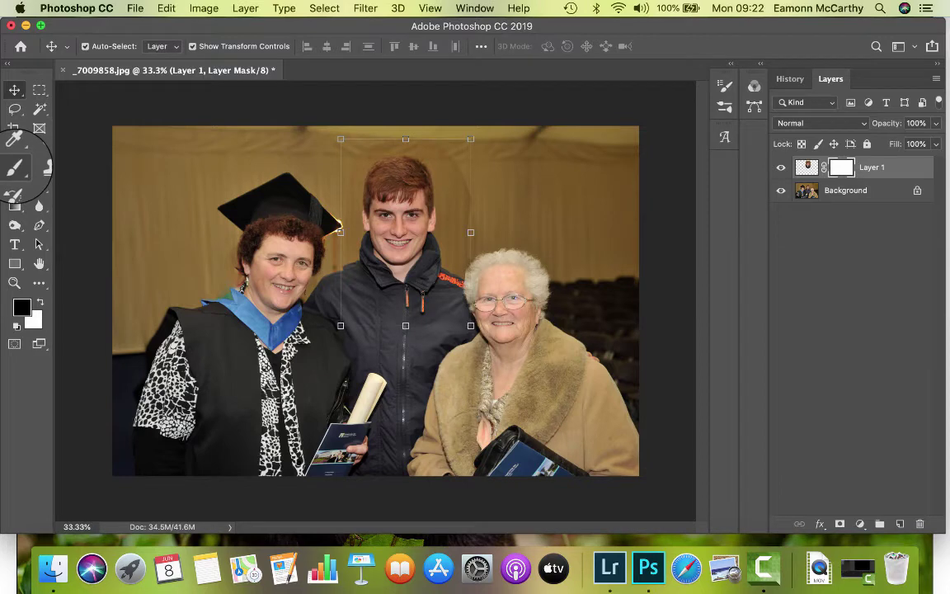
left_click(15, 166)
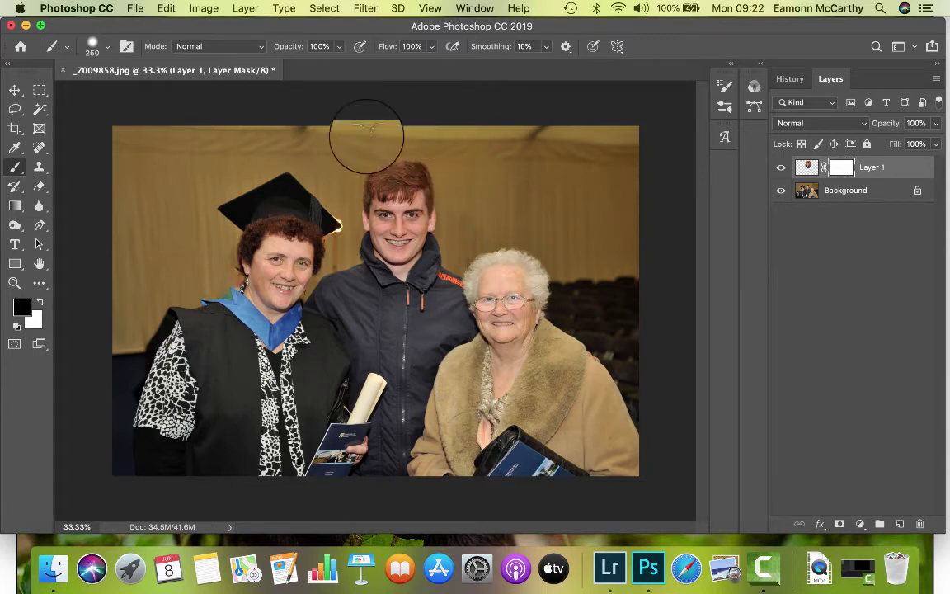
left_click_drag(326, 186, 417, 144)
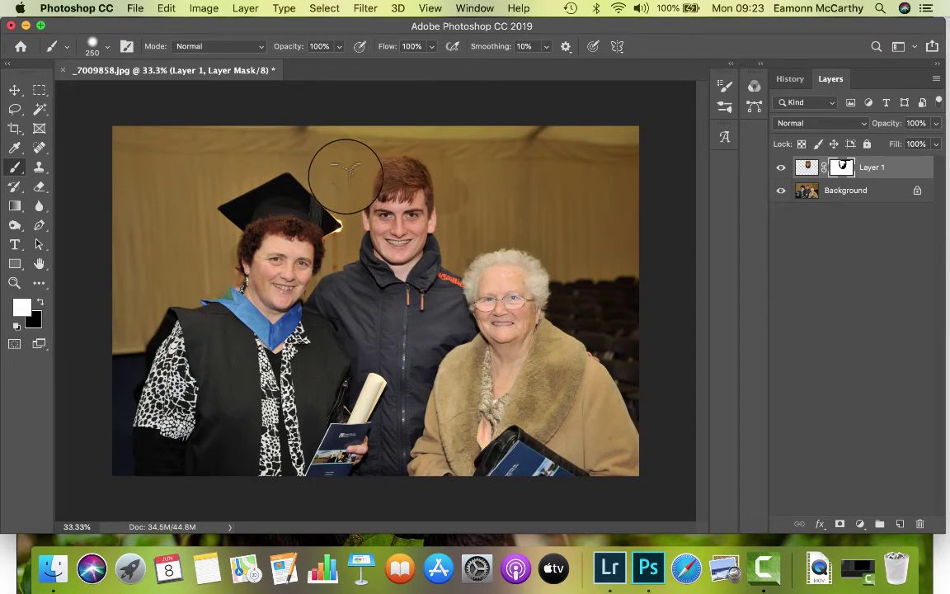
- Scale the masked head layer proportionally to 97.61% and apply the transform
left_click(14, 89)
left_click_drag(348, 251, 342, 232)
key("super+t")
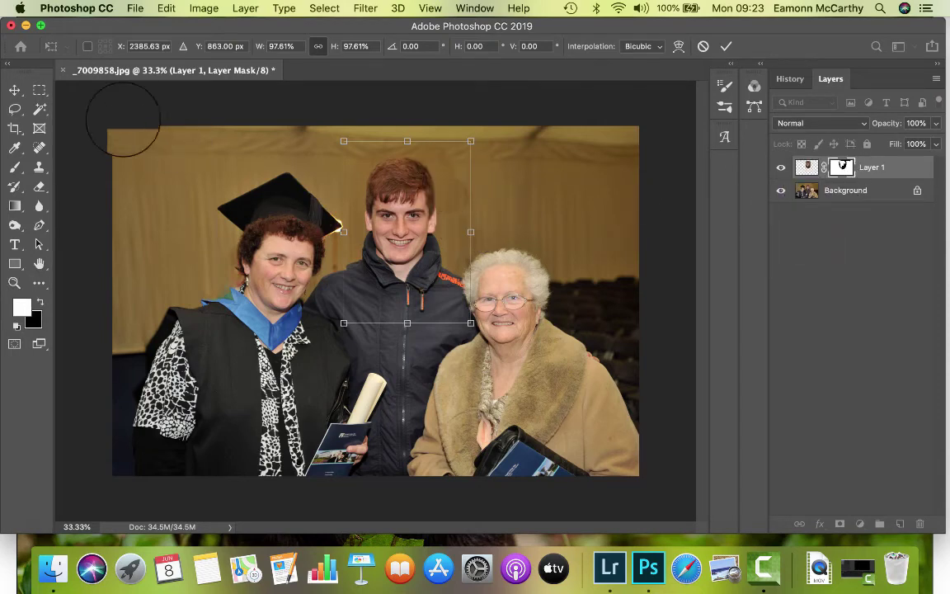
left_click(726, 47)
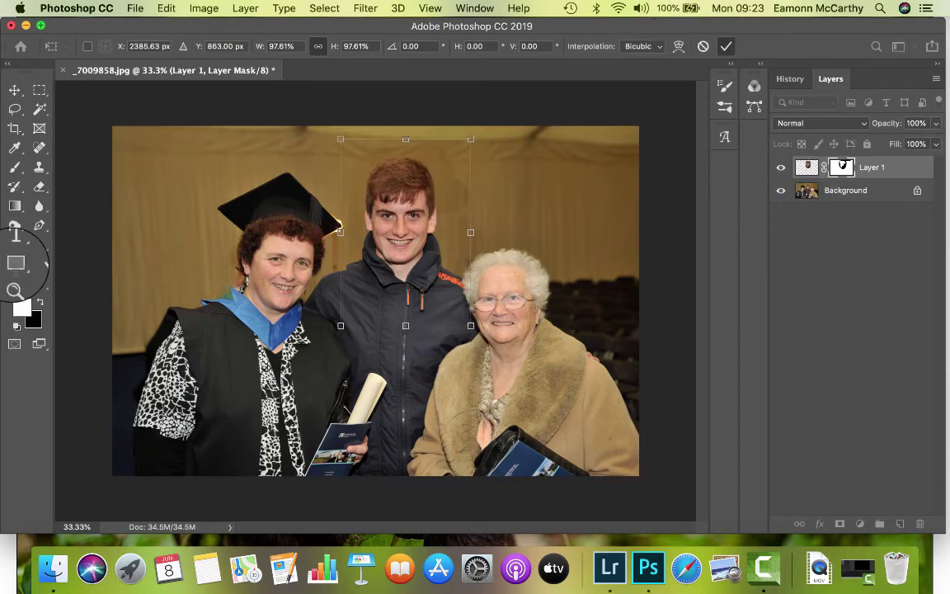
- Set the foreground to black and brush the mask around the young man's head to hide the remaining edges, reducing the brush to 125 px
left_click(39, 302)
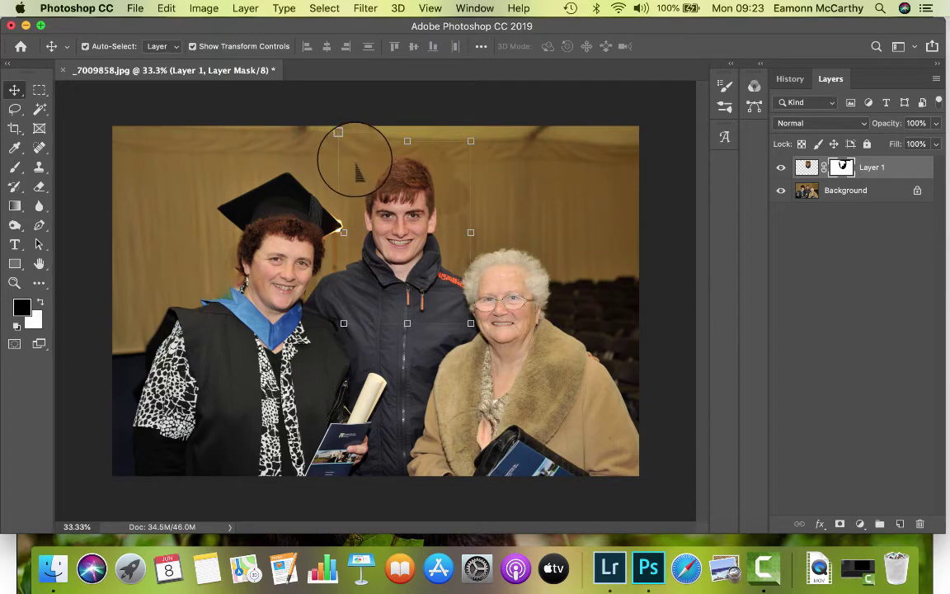
left_click(15, 166)
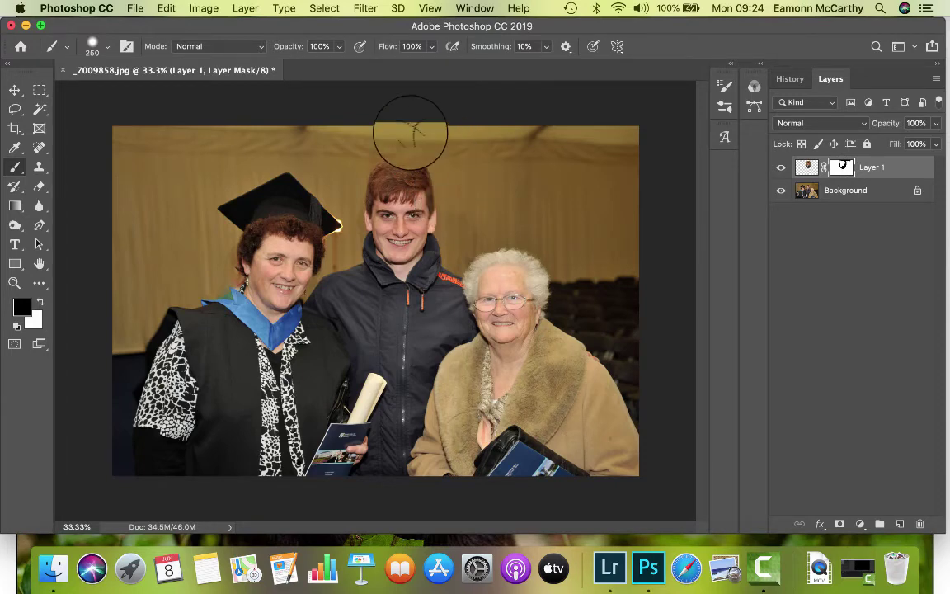
mouse_move(367, 151)
left_mouse_down()
mouse_move(302, 221)
mouse_move(309, 267)
mouse_move(500, 432)
mouse_move(341, 265)
mouse_move(341, 276)
mouse_move(350, 270)
mouse_move(359, 234)
left_mouse_up()
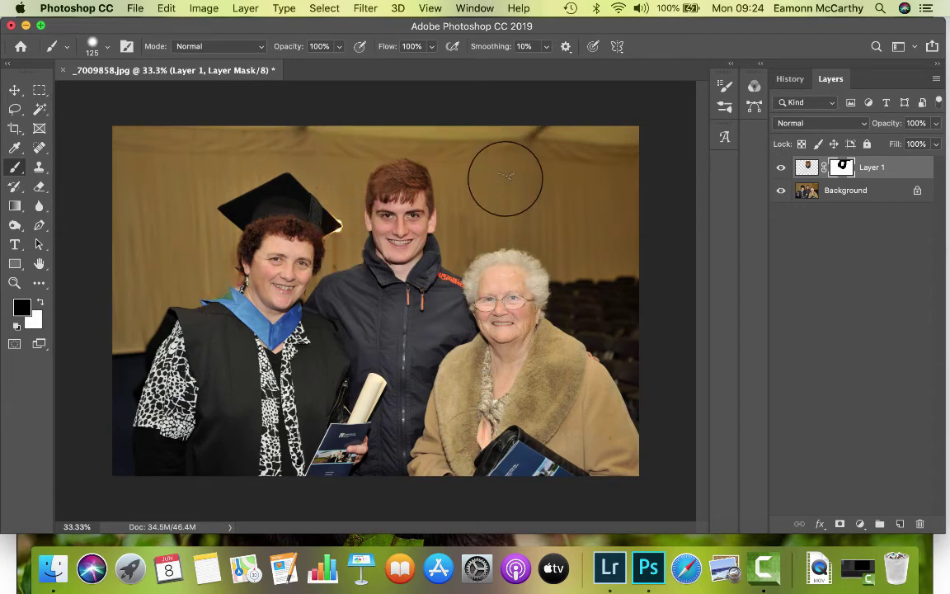
- Compare the composite with the original photo by repeatedly hiding and showing Layer 1, leaving it visible
left_click(781, 167)
left_click(780, 168)
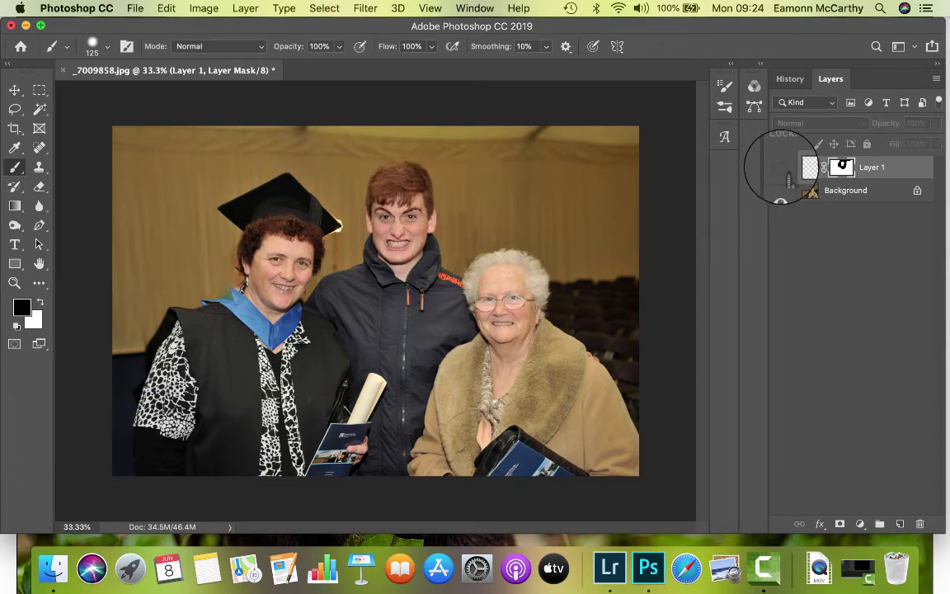
left_click(781, 167)
left_click(781, 168)
left_click(781, 167)
left_click(781, 168)
left_click(781, 168)
left_click(781, 167)
left_click(781, 167)
left_click(781, 167)
left_click(781, 167)
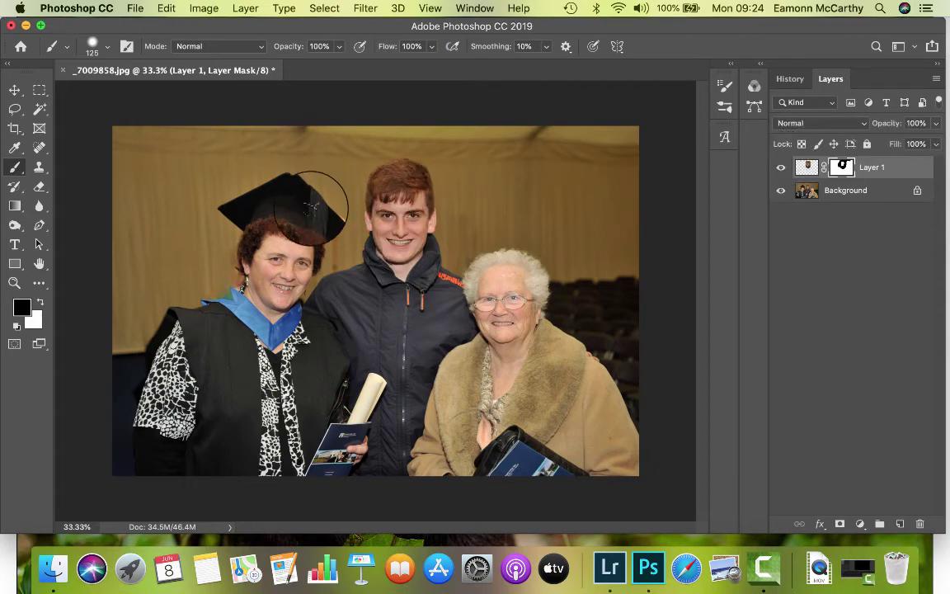
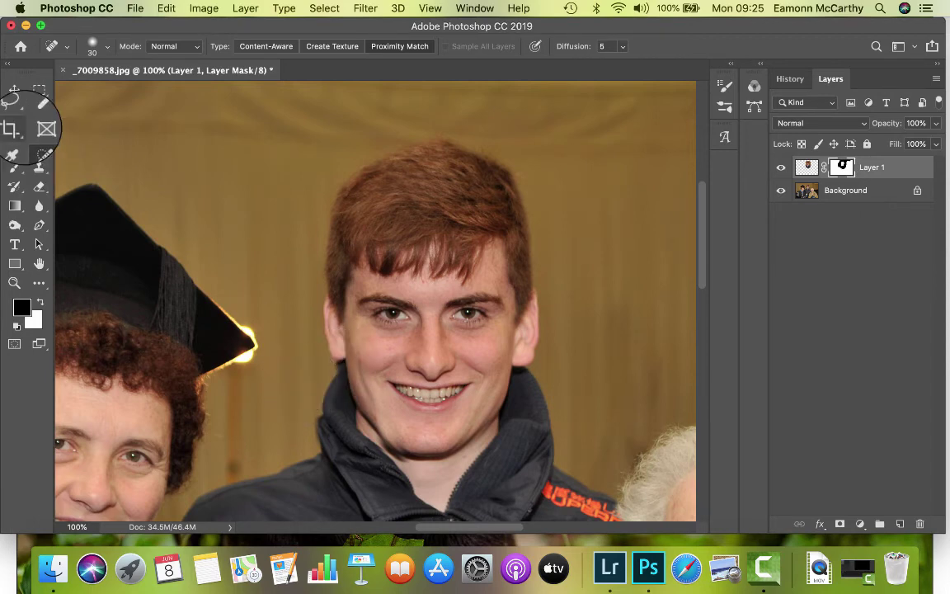
- Swap the foreground to white and brush over the young man's face on Layer 1's mask with a 15 px brush
left_click(14, 166)
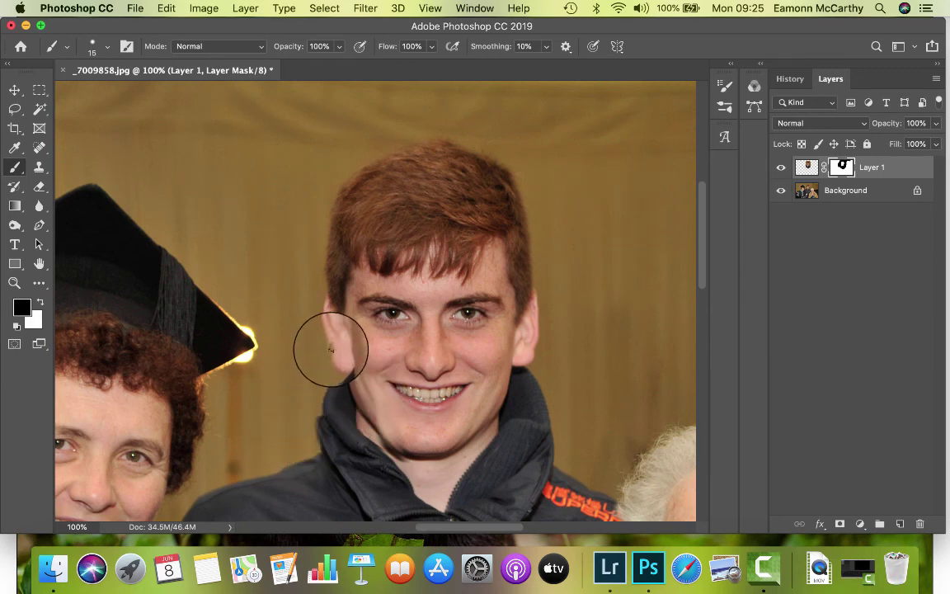
key("x")
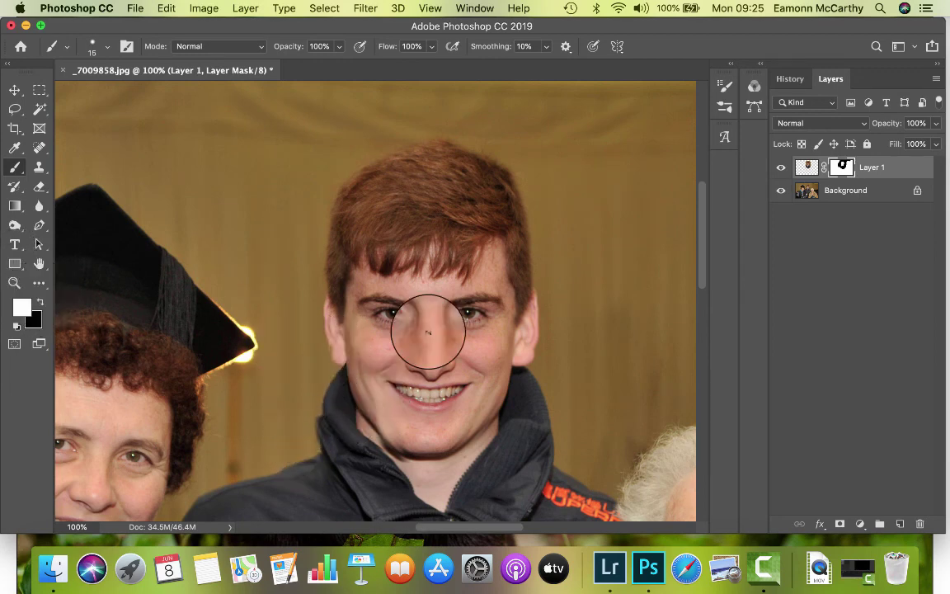
left_click_drag(423, 338, 392, 358)
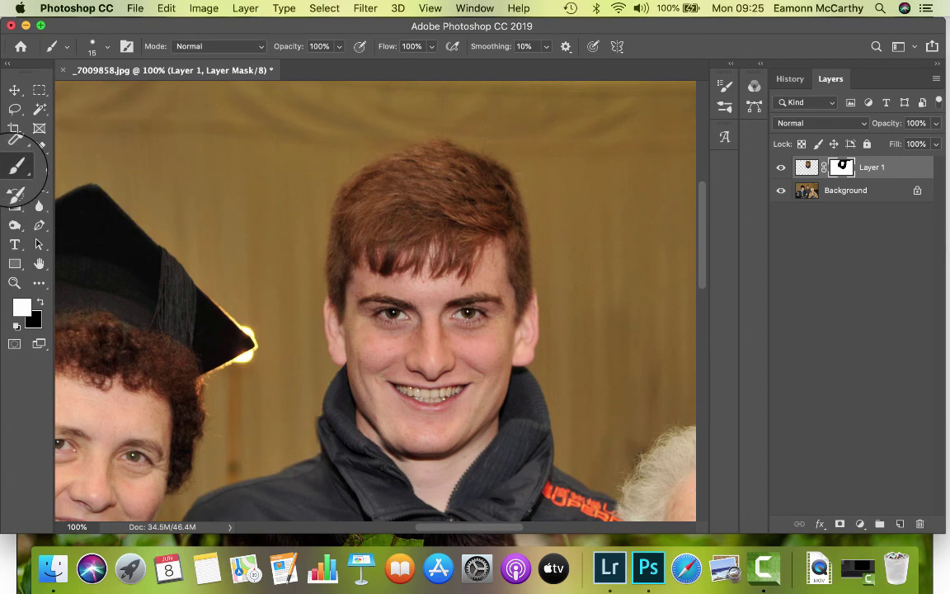
- Remove the marks on the curtain beside the woman's hair on the Background layer with an 80 px Spot Healing Brush
left_click(39, 146)
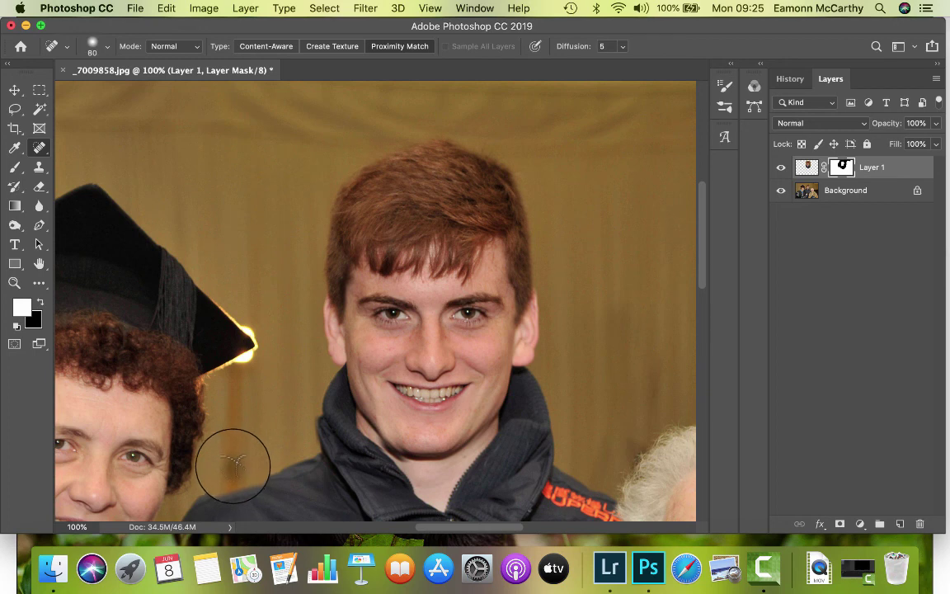
left_click(230, 462)
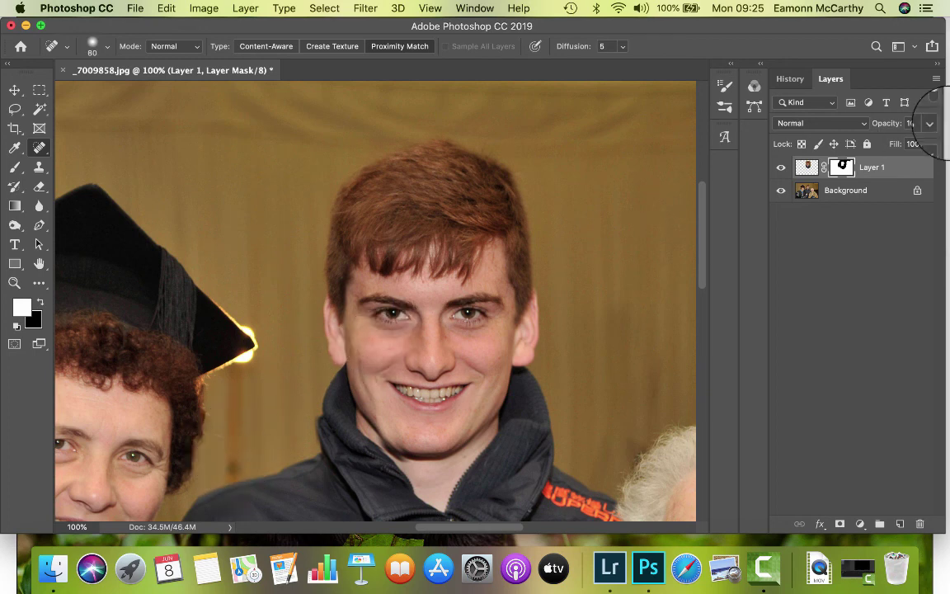
left_click(812, 190)
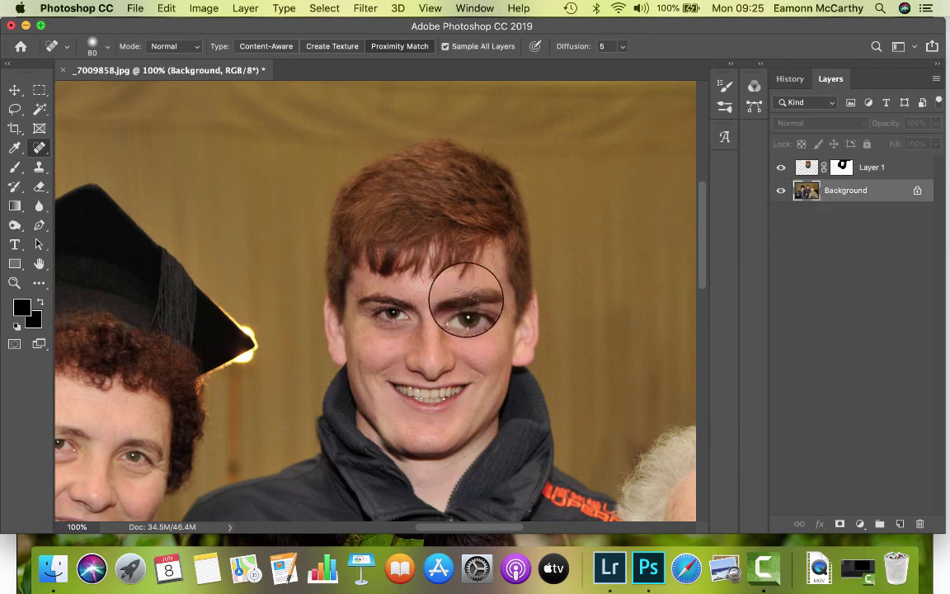
left_click(234, 454)
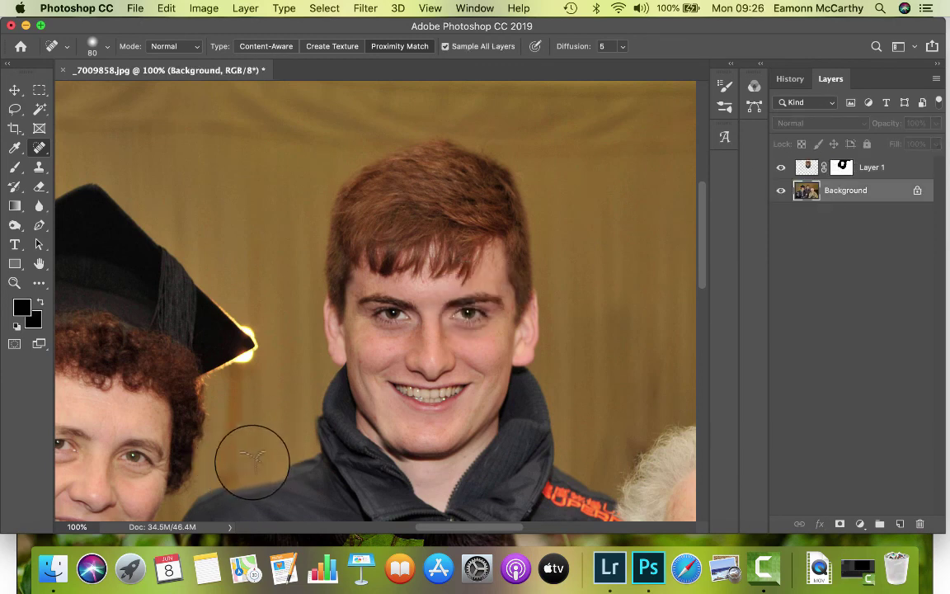
left_click(212, 423)
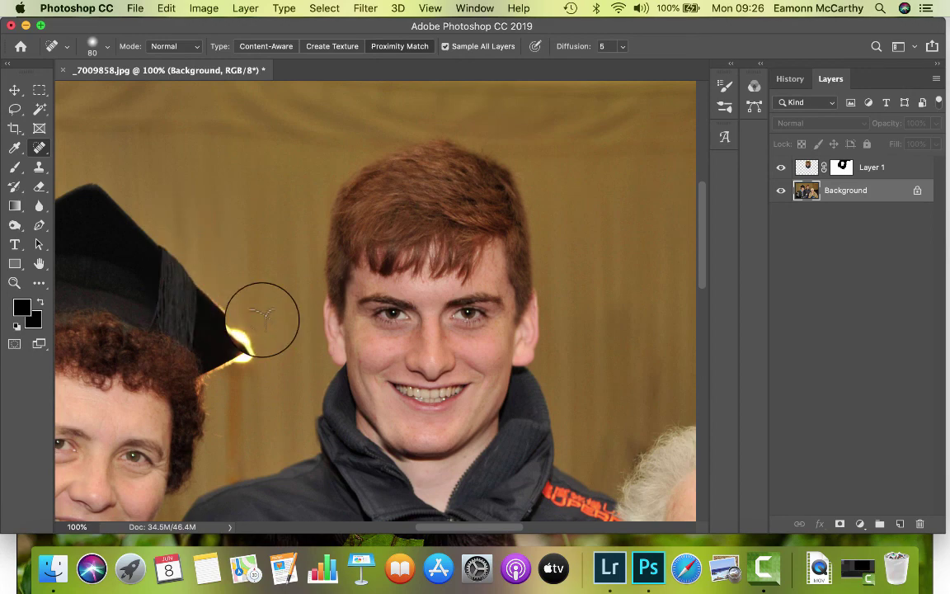
- Flatten the image to merge Layer 1 into the Background
left_click(245, 9)
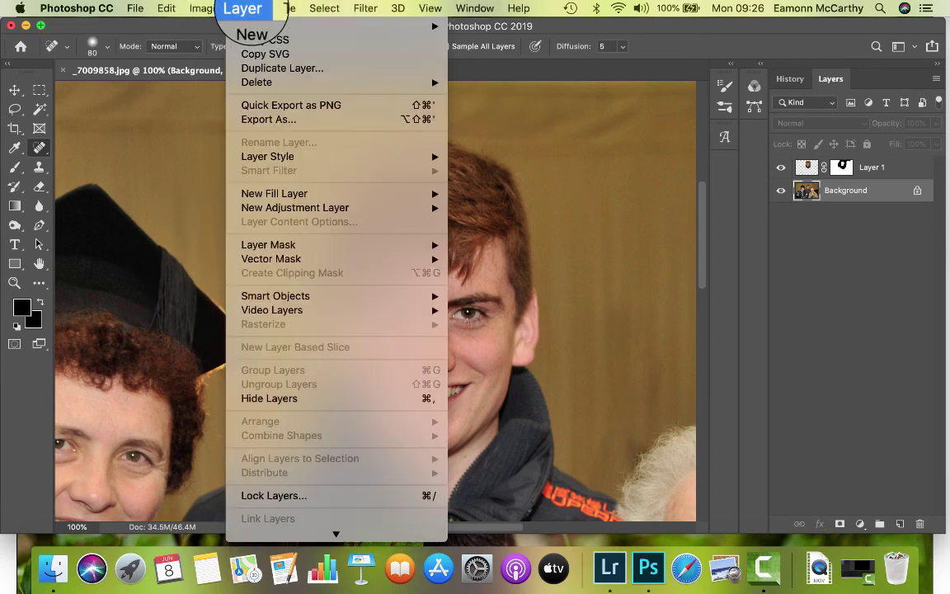
mouse_move(329, 532)
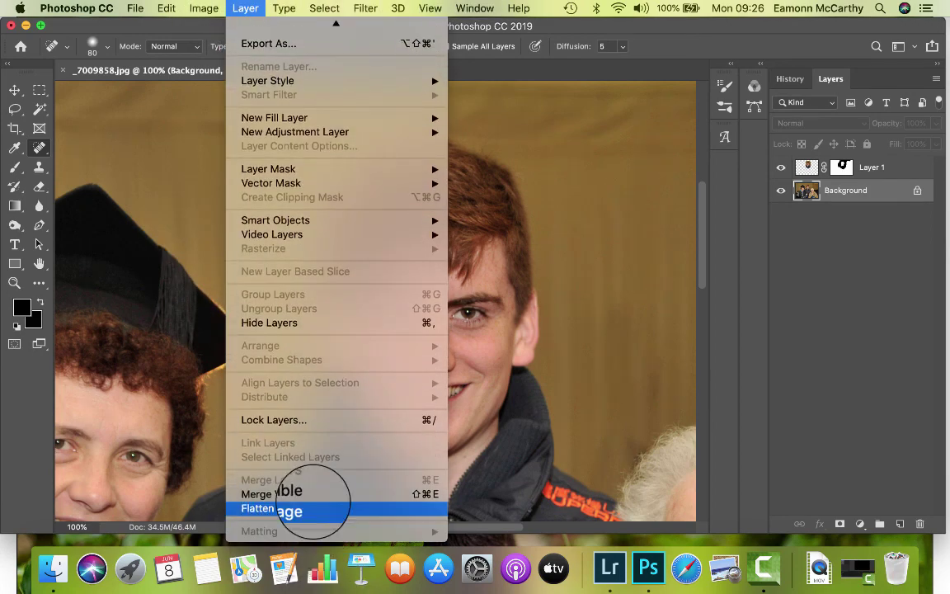